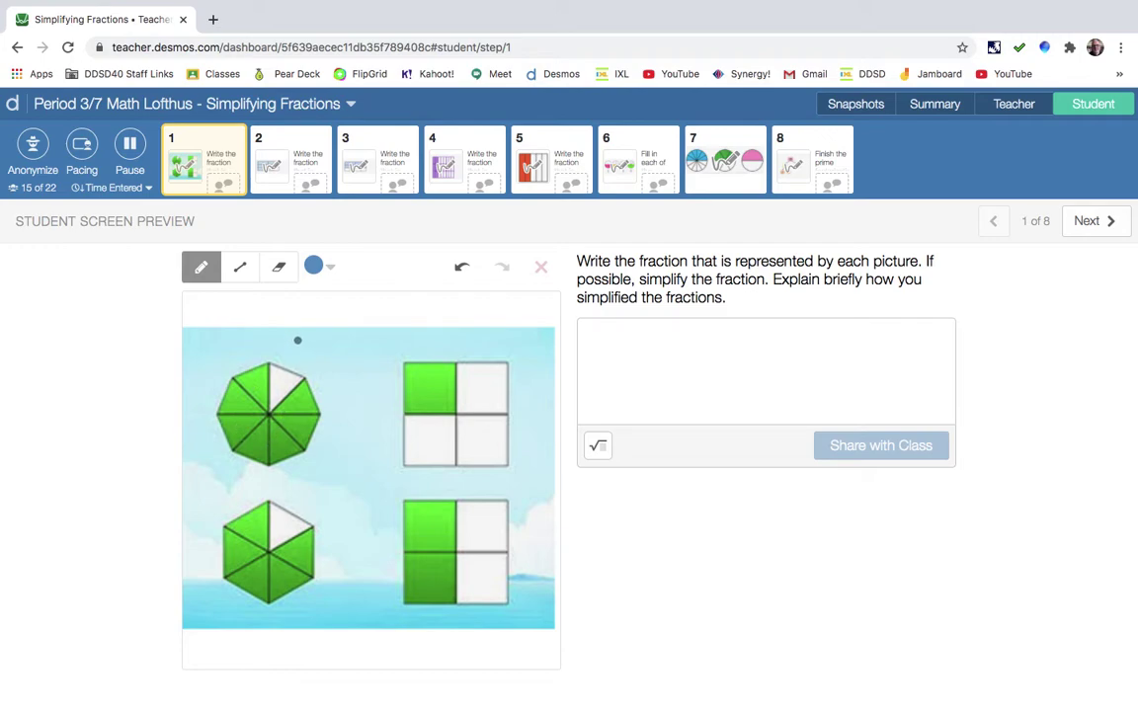
# Step: Label the octagon 7/8, the hexagon 5/6 and the top square 1/4
pyautogui.moveTo(303, 339); pyautogui.dragTo(319, 380)
pyautogui.moveTo(334, 483)
pyautogui.mouseDown()
pyautogui.moveTo(320, 488)
pyautogui.moveTo(333, 521)
pyautogui.moveTo(332, 509)
pyautogui.mouseUp()
pyautogui.moveTo(336, 520); pyautogui.dragTo(326, 543)
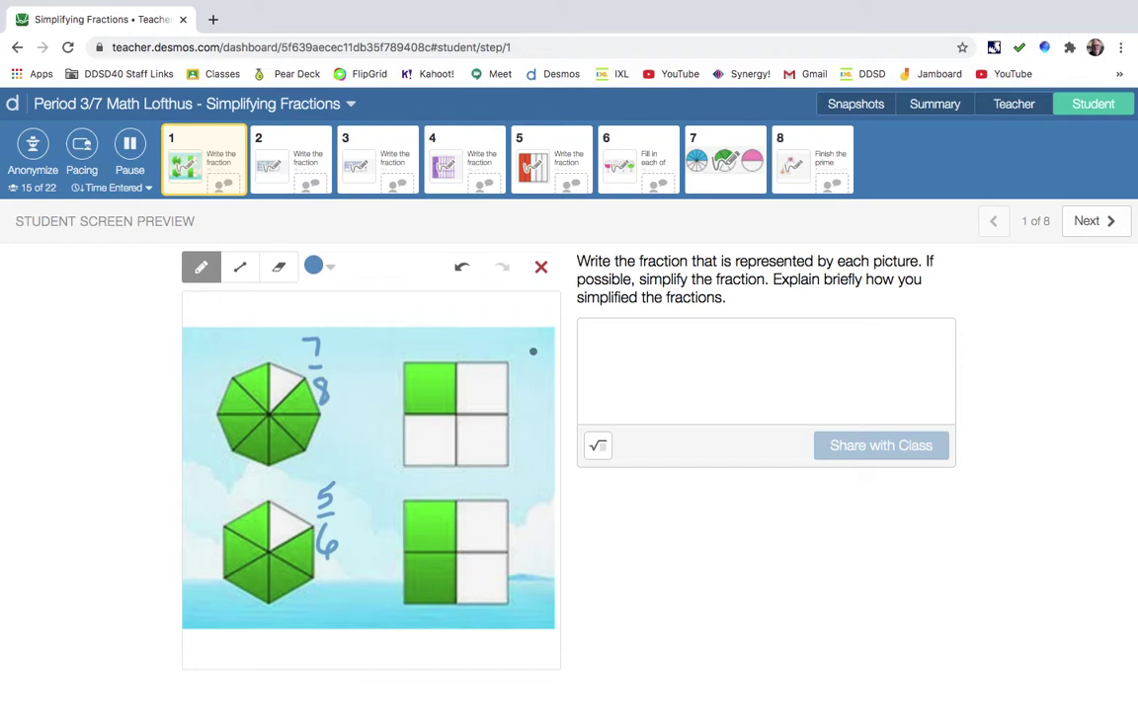
pyautogui.moveTo(533, 351); pyautogui.dragTo(531, 419)
# Step: Split the lower square across its middle, label it 1/2, and advance to screen 2
pyautogui.moveTo(452, 558); pyautogui.dragTo(504, 552)
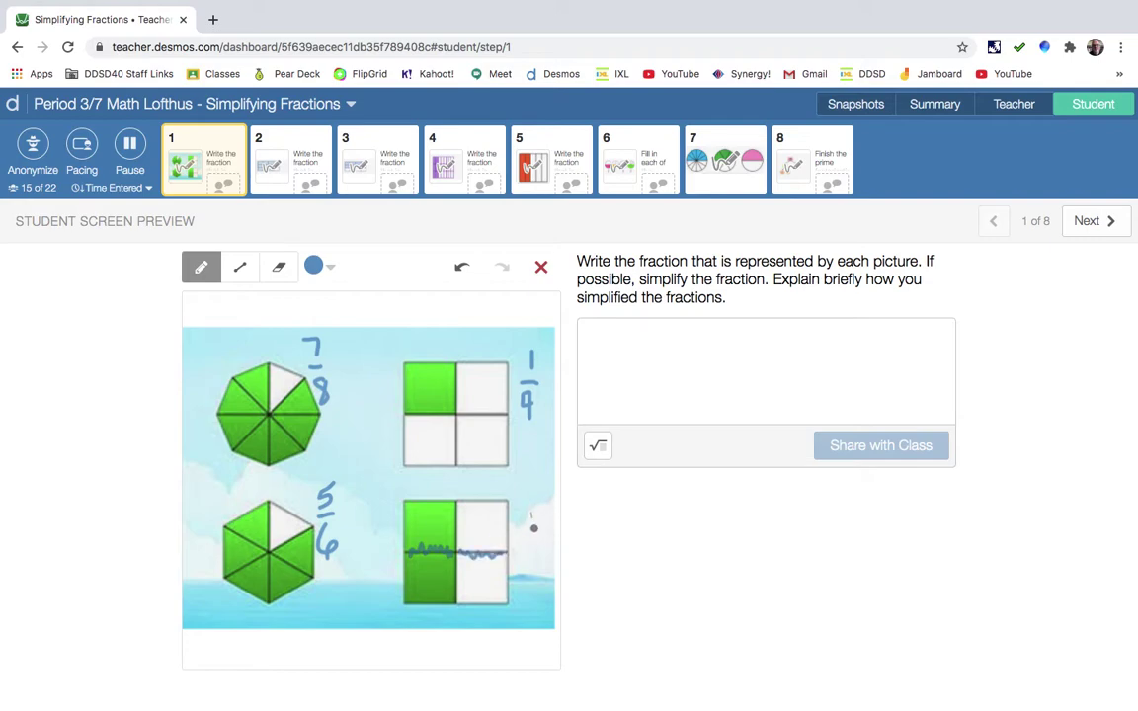
pyautogui.moveTo(531, 512); pyautogui.dragTo(531, 535)
pyautogui.moveTo(520, 545)
pyautogui.mouseDown()
pyautogui.moveTo(536, 545)
pyautogui.moveTo(541, 580)
pyautogui.mouseUp()
pyautogui.click(1113, 222)
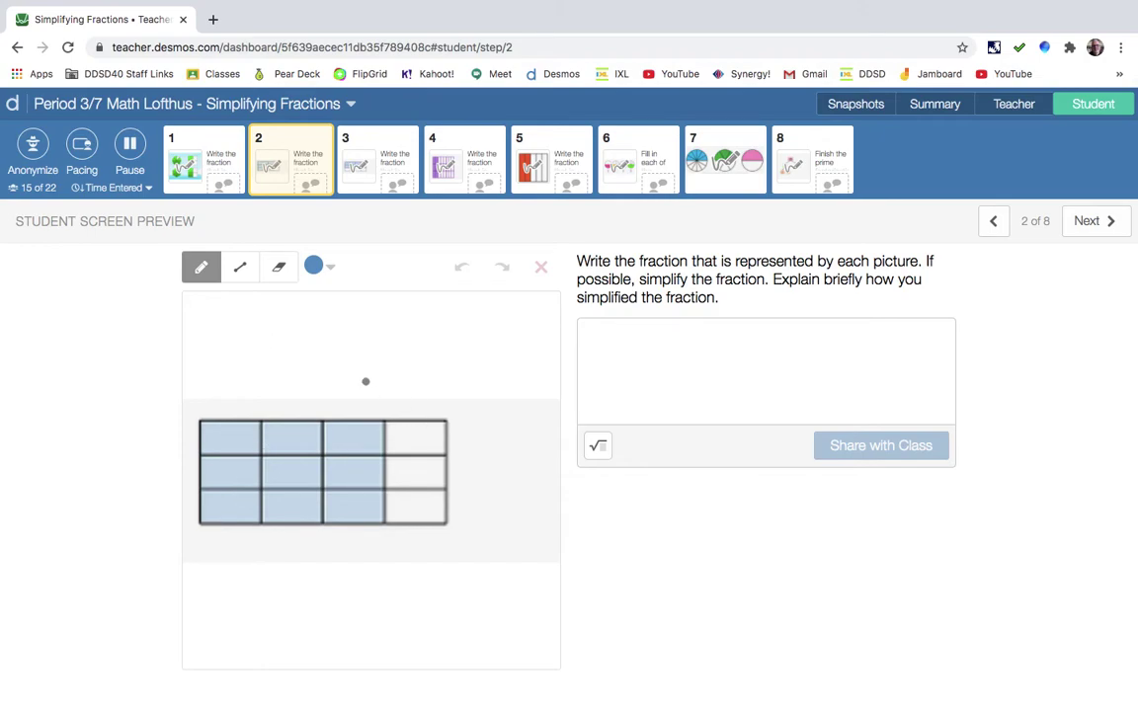
# Step: Write 9/12 above the grid and loop its first column
pyautogui.moveTo(247, 343)
pyautogui.mouseDown()
pyautogui.moveTo(247, 376)
pyautogui.moveTo(265, 346)
pyautogui.moveTo(283, 364)
pyautogui.mouseUp()
pyautogui.moveTo(246, 327); pyautogui.dragTo(272, 323)
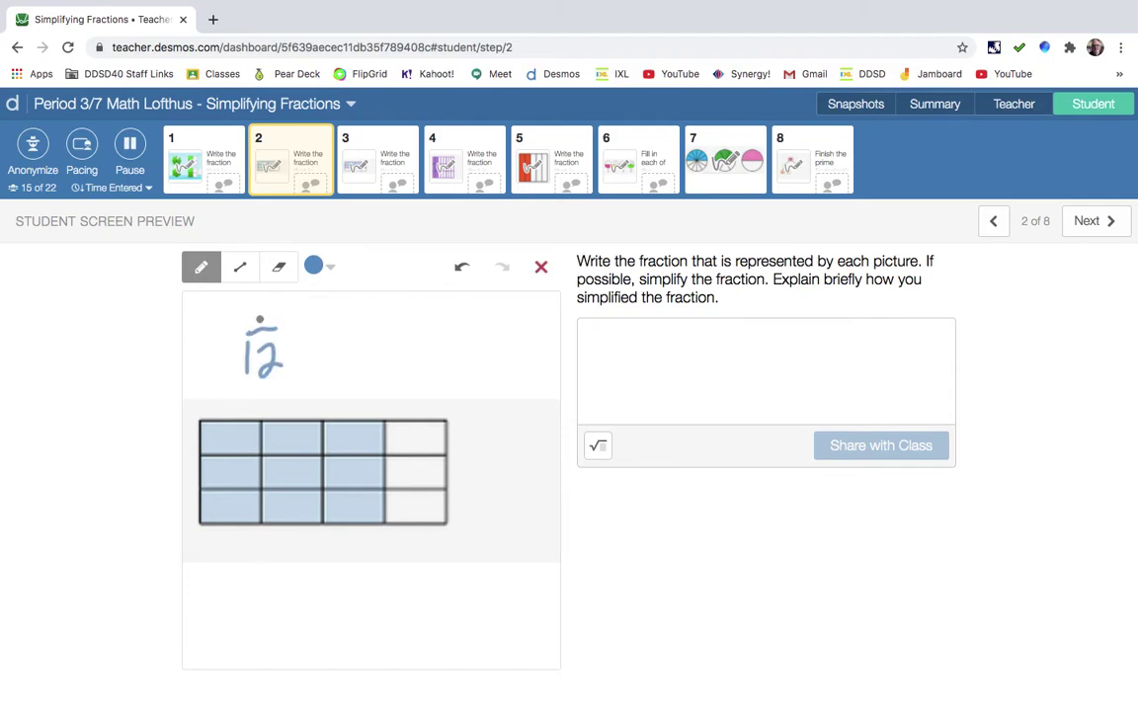
pyautogui.moveTo(266, 303); pyautogui.dragTo(260, 327)
pyautogui.moveTo(238, 419)
pyautogui.mouseDown()
pyautogui.moveTo(208, 441)
pyautogui.moveTo(203, 506)
pyautogui.moveTo(241, 513)
pyautogui.moveTo(254, 423)
pyautogui.moveTo(259, 472)
pyautogui.moveTo(309, 509)
pyautogui.moveTo(304, 410)
pyautogui.moveTo(359, 531)
pyautogui.moveTo(380, 423)
pyautogui.moveTo(391, 514)
pyautogui.moveTo(450, 450)
pyautogui.moveTo(388, 426)
pyautogui.mouseUp()
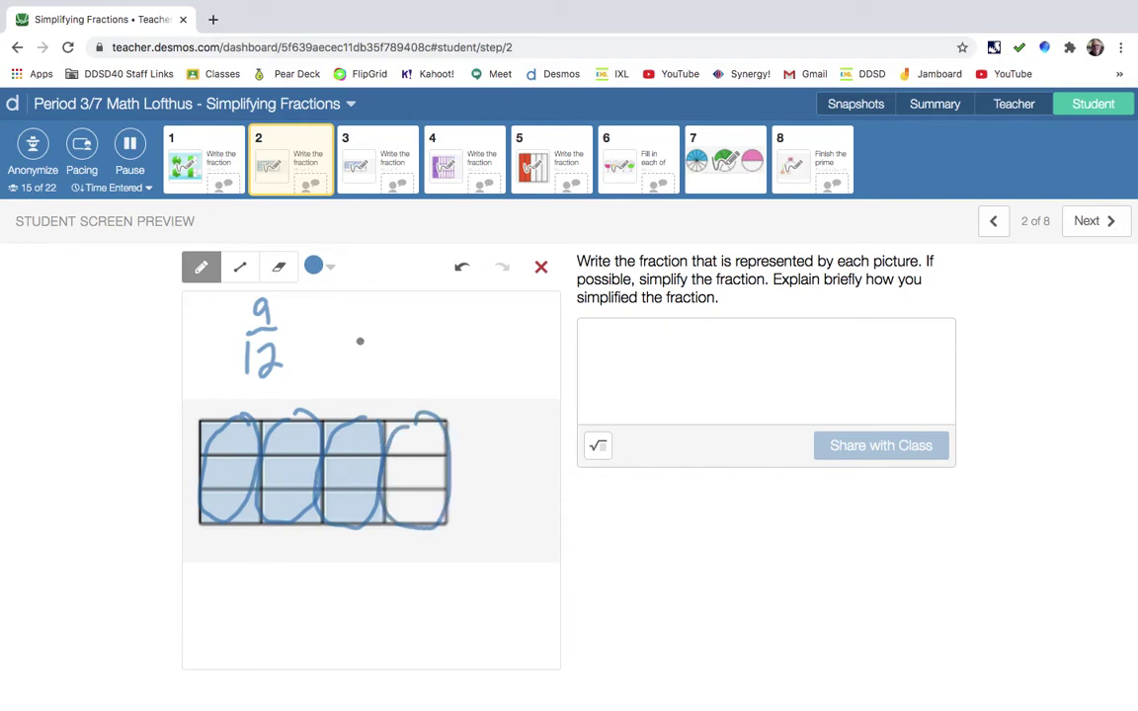
# Step: Divide 9/12 by 3 and box the simplified result 3/4
pyautogui.moveTo(358, 339); pyautogui.dragTo(371, 360)
pyautogui.moveTo(373, 342); pyautogui.dragTo(374, 375)
pyautogui.moveTo(353, 322)
pyautogui.mouseDown()
pyautogui.moveTo(369, 322)
pyautogui.moveTo(366, 309)
pyautogui.moveTo(350, 328)
pyautogui.mouseUp()
pyautogui.moveTo(288, 352); pyautogui.dragTo(305, 376)
pyautogui.click(293, 361)
pyautogui.moveTo(282, 317)
pyautogui.mouseDown()
pyautogui.moveTo(299, 319)
pyautogui.moveTo(343, 381)
pyautogui.mouseUp()
pyautogui.moveTo(330, 298)
pyautogui.mouseDown()
pyautogui.moveTo(363, 293)
pyautogui.moveTo(386, 364)
pyautogui.moveTo(368, 396)
pyautogui.moveTo(343, 376)
pyautogui.mouseUp()
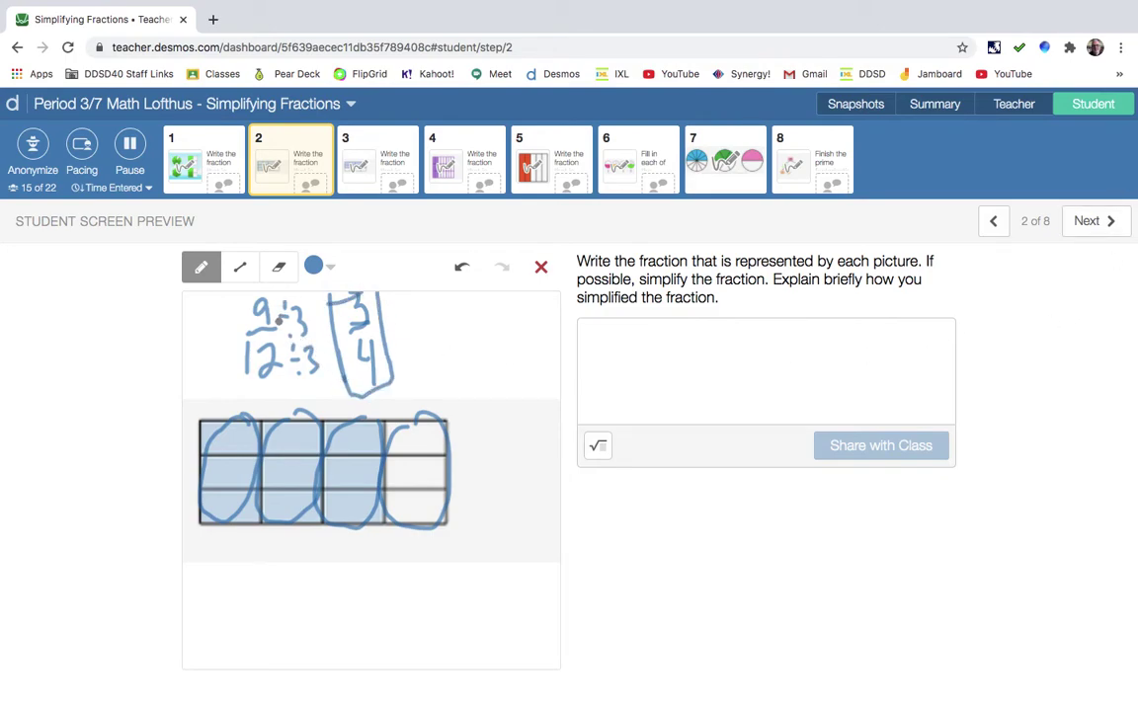
# Step: On screen 3, start writing 8/12 = 2/3 beside the grid and choose a pen colour
pyautogui.click(1113, 225)
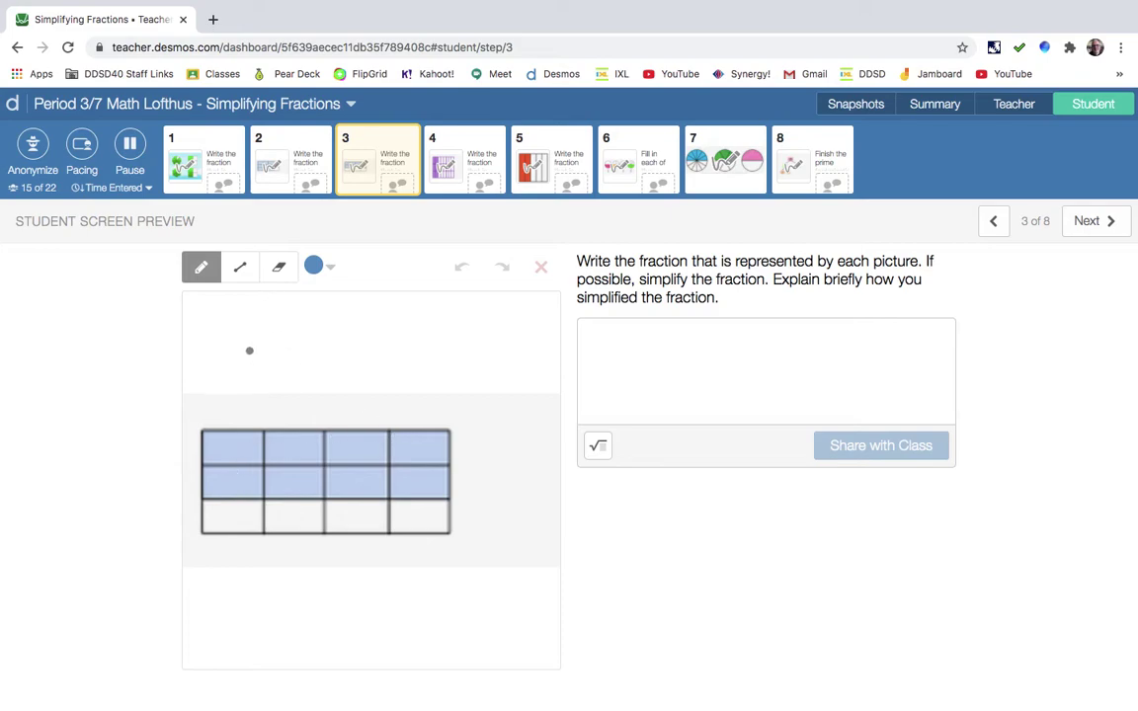
pyautogui.moveTo(247, 343)
pyautogui.mouseDown()
pyautogui.moveTo(246, 376)
pyautogui.moveTo(281, 375)
pyautogui.moveTo(275, 337)
pyautogui.moveTo(247, 316)
pyautogui.moveTo(254, 324)
pyautogui.moveTo(260, 306)
pyautogui.moveTo(297, 336)
pyautogui.mouseUp()
pyautogui.moveTo(284, 348); pyautogui.dragTo(298, 344)
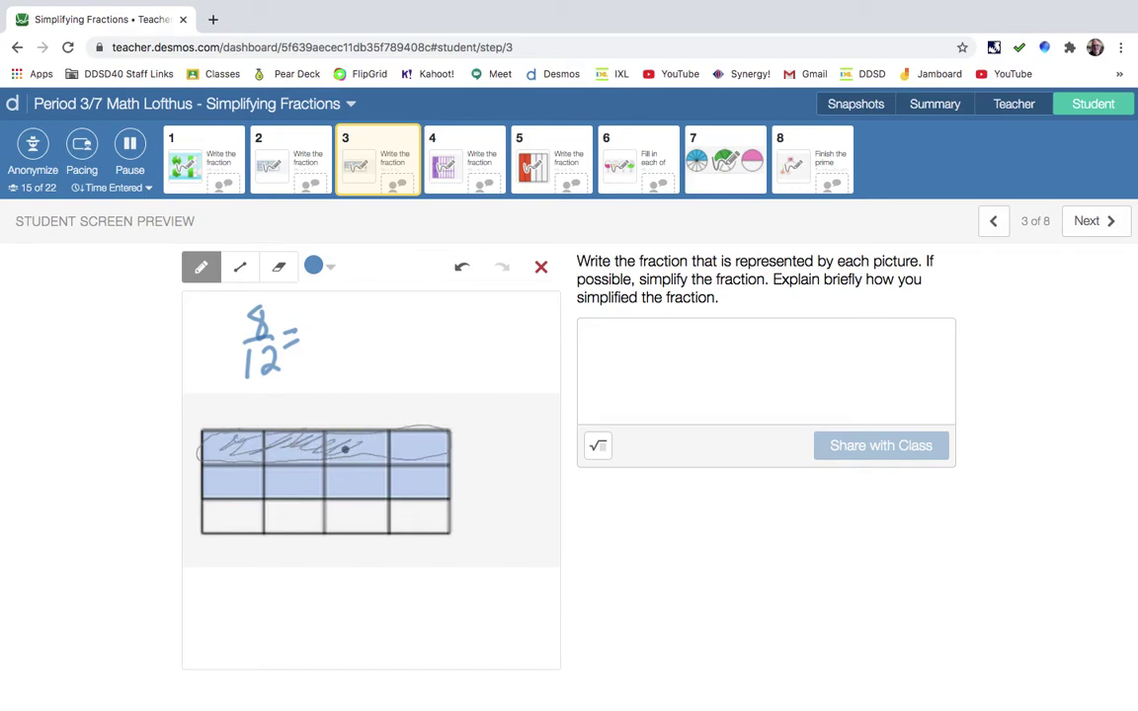
pyautogui.click(317, 269)
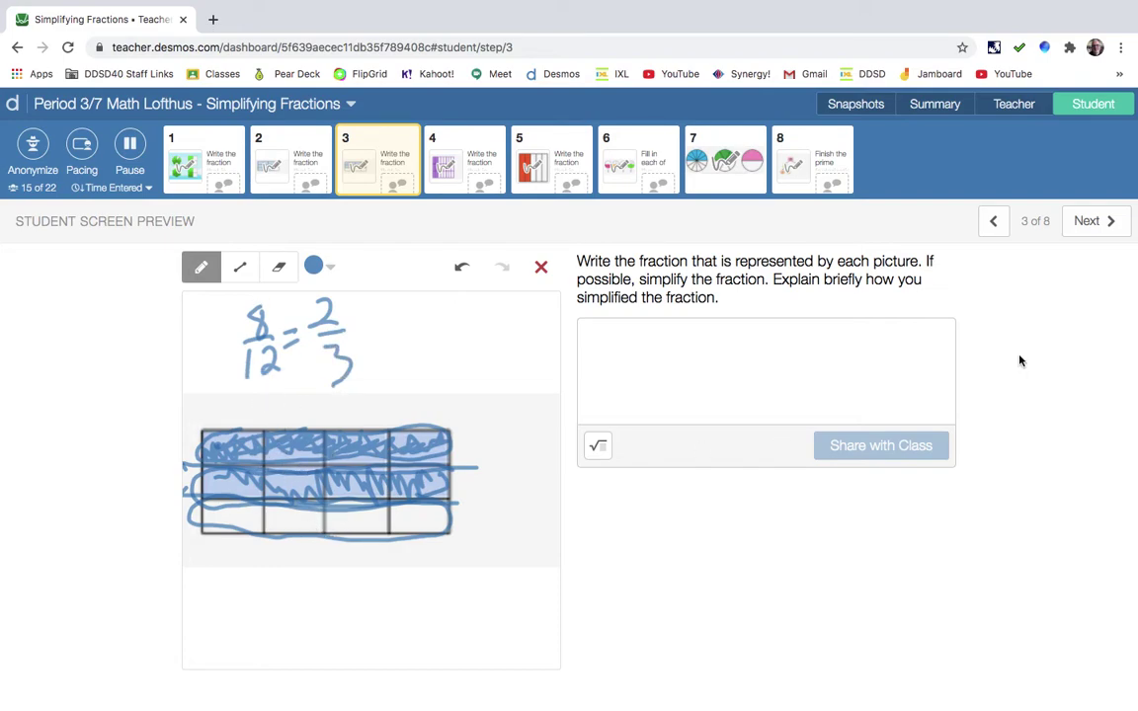
# Step: Move to screen 4 and launch the Ink2Go annotation tool from the Dock
pyautogui.click(1110, 222)
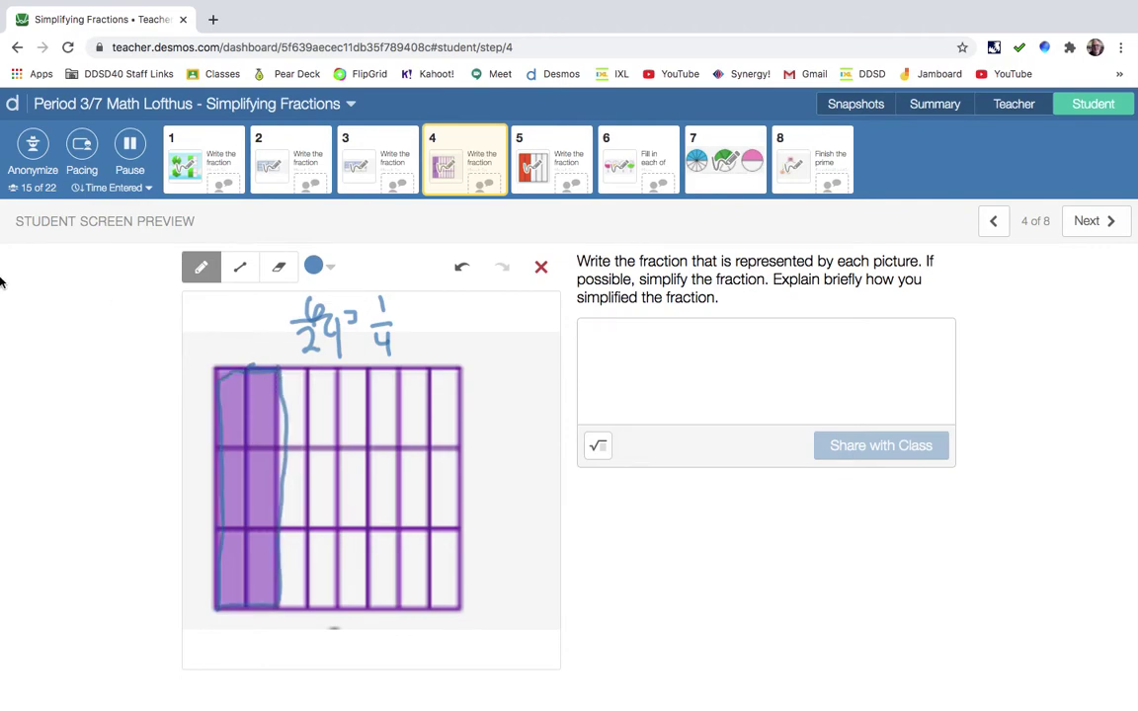
pyautogui.moveTo(3, 322)
pyautogui.click(29, 356)
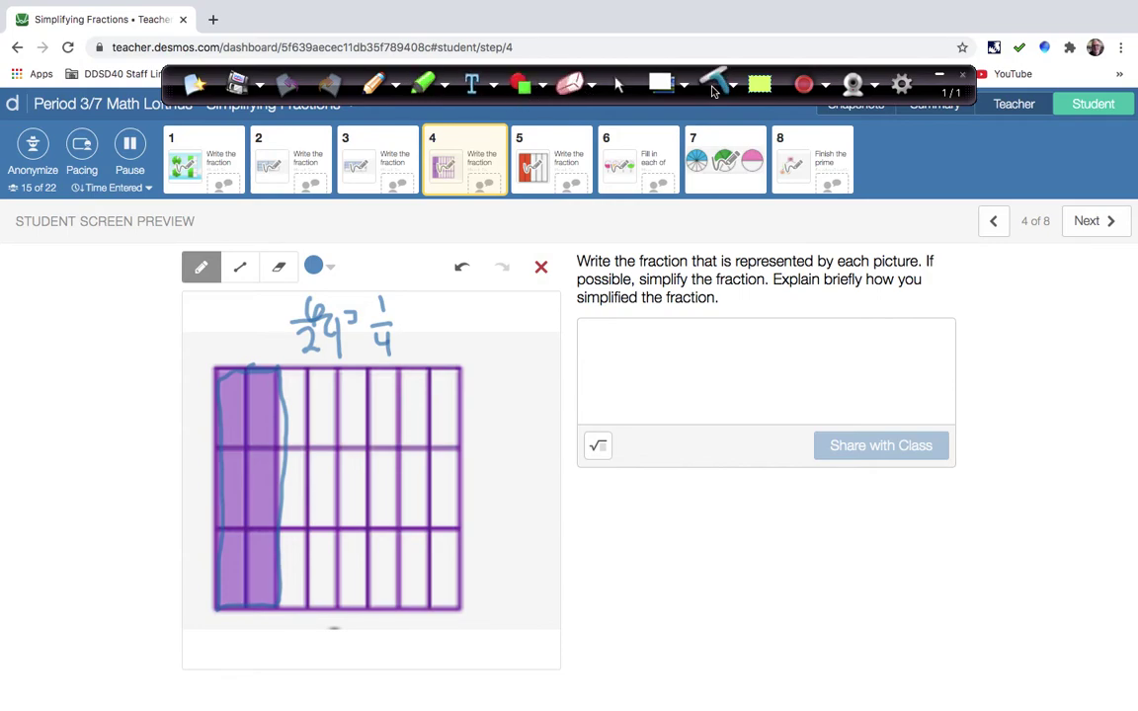
# Step: On screen 4, highlight the first grid column, hatch the other columns red, and circle the 4
pyautogui.click(423, 84)
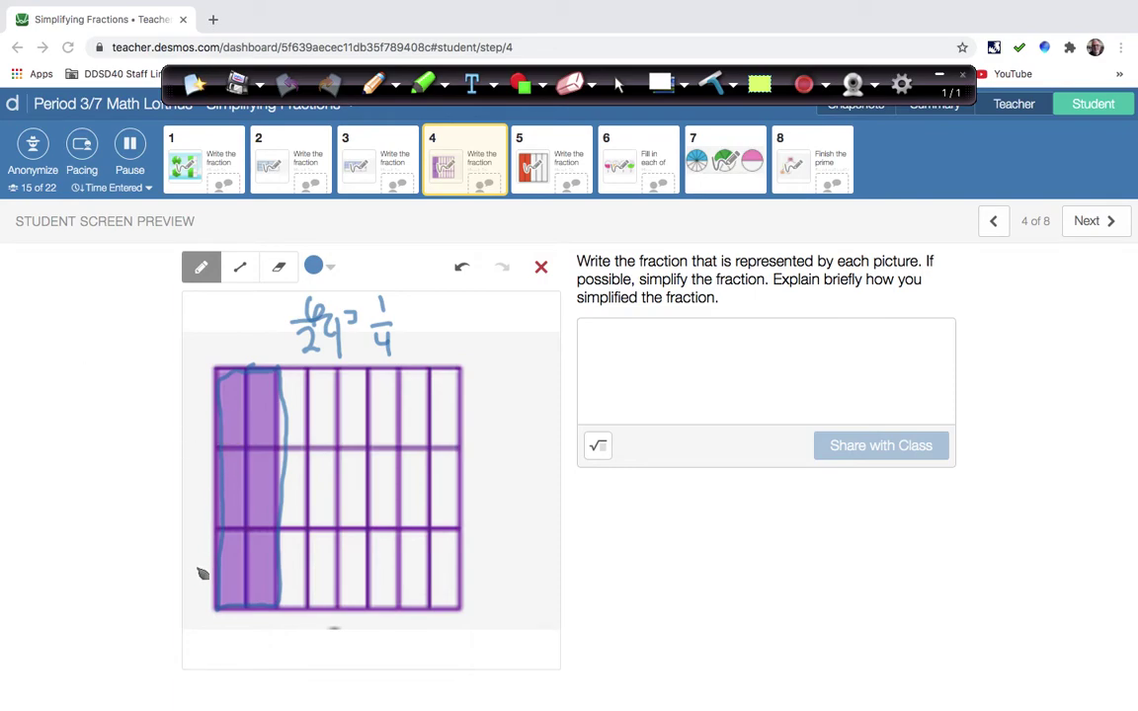
pyautogui.moveTo(225, 592)
pyautogui.mouseDown()
pyautogui.moveTo(255, 534)
pyautogui.moveTo(257, 405)
pyautogui.moveTo(269, 420)
pyautogui.moveTo(247, 369)
pyautogui.moveTo(235, 383)
pyautogui.moveTo(243, 423)
pyautogui.moveTo(222, 374)
pyautogui.moveTo(265, 534)
pyautogui.moveTo(245, 499)
pyautogui.moveTo(226, 504)
pyautogui.moveTo(216, 489)
pyautogui.moveTo(230, 491)
pyautogui.moveTo(247, 437)
pyautogui.moveTo(246, 509)
pyautogui.moveTo(268, 609)
pyautogui.moveTo(254, 379)
pyautogui.moveTo(238, 380)
pyautogui.moveTo(247, 422)
pyautogui.moveTo(245, 407)
pyautogui.moveTo(285, 390)
pyautogui.mouseUp()
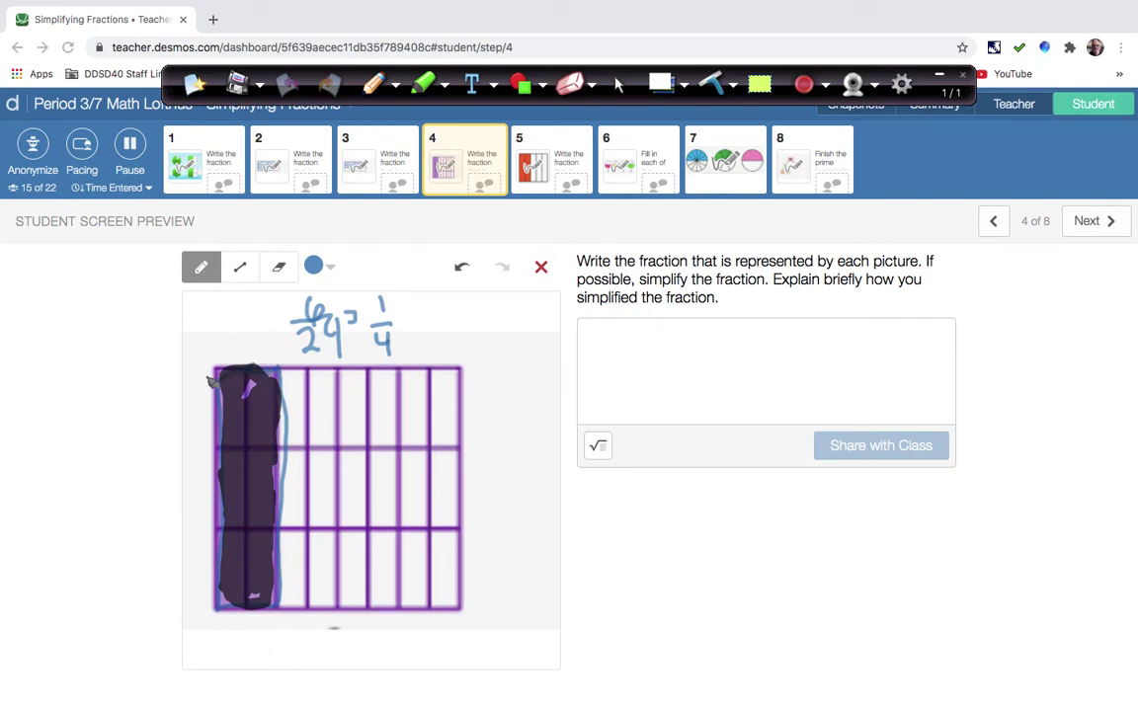
pyautogui.press('p')
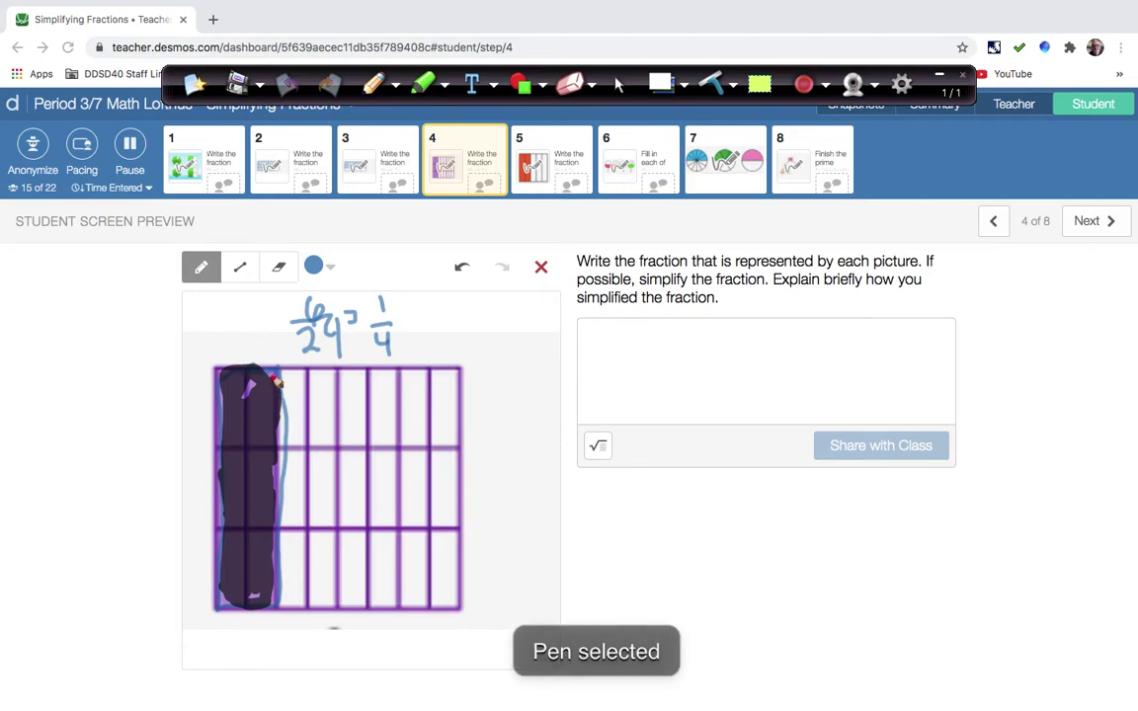
pyautogui.moveTo(277, 380)
pyautogui.mouseDown()
pyautogui.moveTo(333, 370)
pyautogui.moveTo(328, 605)
pyautogui.moveTo(293, 609)
pyautogui.moveTo(283, 457)
pyautogui.mouseUp()
pyautogui.moveTo(320, 374)
pyautogui.mouseDown()
pyautogui.moveTo(297, 424)
pyautogui.moveTo(296, 521)
pyautogui.mouseUp()
pyautogui.moveTo(318, 509)
pyautogui.mouseDown()
pyautogui.moveTo(297, 539)
pyautogui.moveTo(302, 604)
pyautogui.mouseUp()
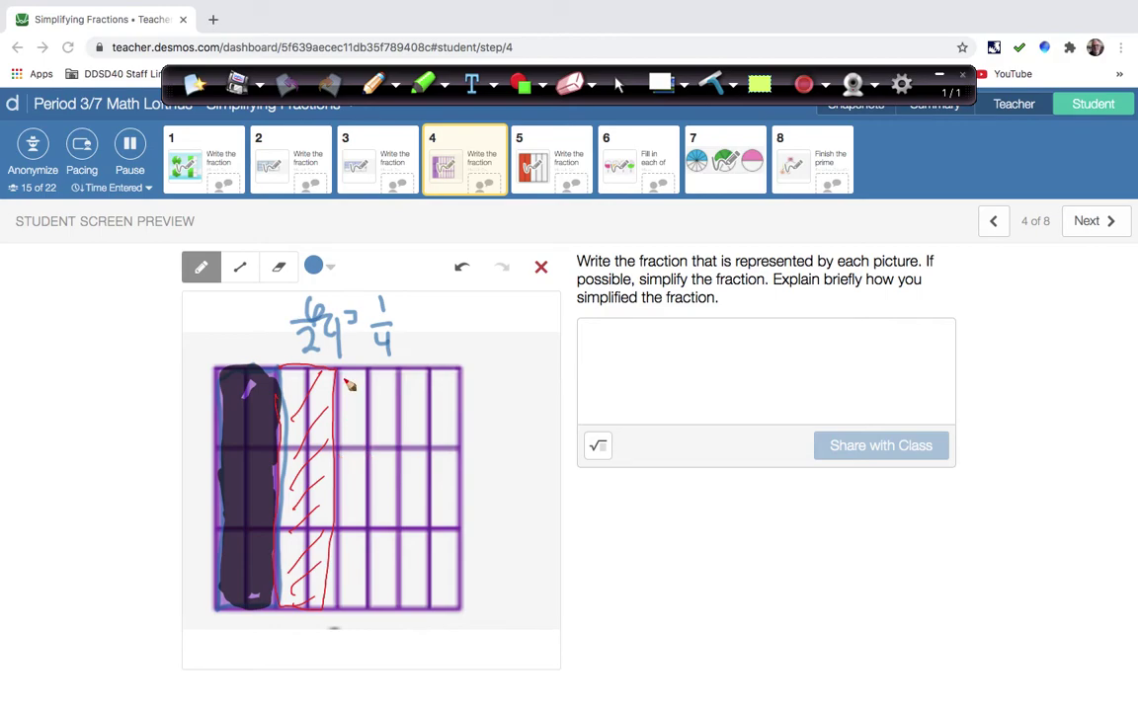
pyautogui.moveTo(347, 381)
pyautogui.mouseDown()
pyautogui.moveTo(403, 375)
pyautogui.moveTo(399, 614)
pyautogui.moveTo(350, 612)
pyautogui.moveTo(343, 467)
pyautogui.moveTo(390, 413)
pyautogui.moveTo(353, 399)
pyautogui.moveTo(388, 460)
pyautogui.moveTo(378, 475)
pyautogui.moveTo(348, 467)
pyautogui.moveTo(374, 579)
pyautogui.moveTo(399, 609)
pyautogui.moveTo(442, 609)
pyautogui.moveTo(464, 572)
pyautogui.moveTo(460, 378)
pyautogui.moveTo(400, 356)
pyautogui.moveTo(400, 581)
pyautogui.moveTo(409, 500)
pyautogui.moveTo(437, 551)
pyautogui.moveTo(430, 483)
pyautogui.moveTo(444, 494)
pyautogui.moveTo(425, 578)
pyautogui.moveTo(446, 538)
pyautogui.moveTo(425, 425)
pyautogui.moveTo(437, 373)
pyautogui.mouseUp()
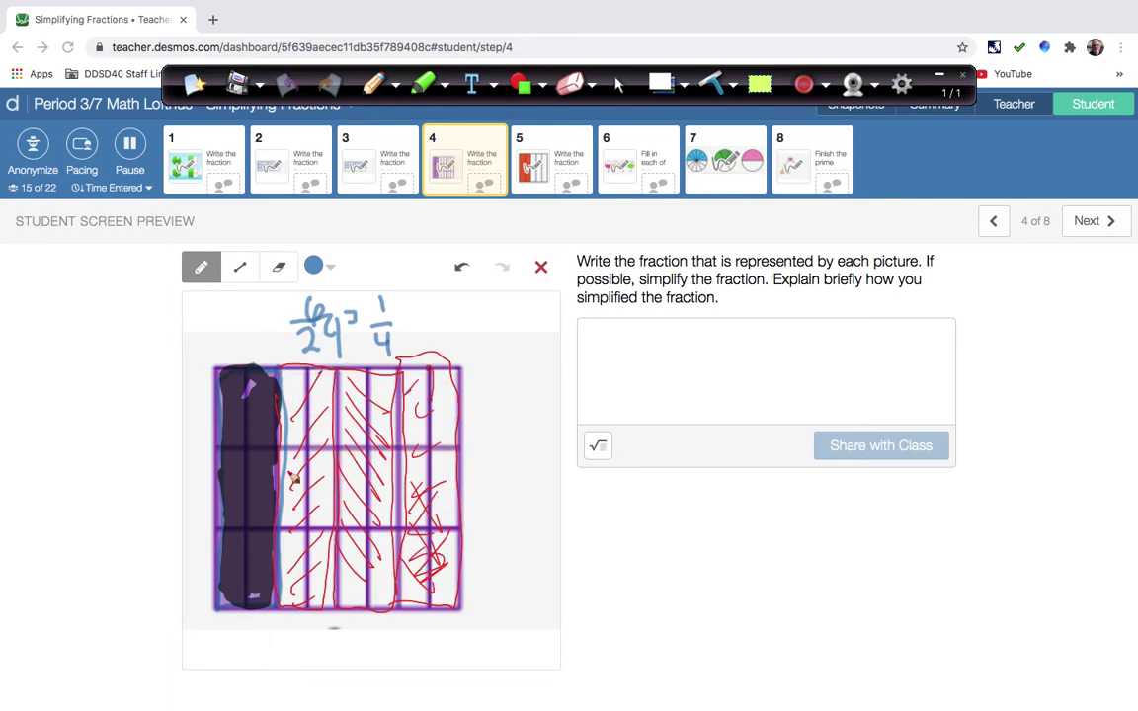
pyautogui.moveTo(388, 324); pyautogui.dragTo(378, 338)
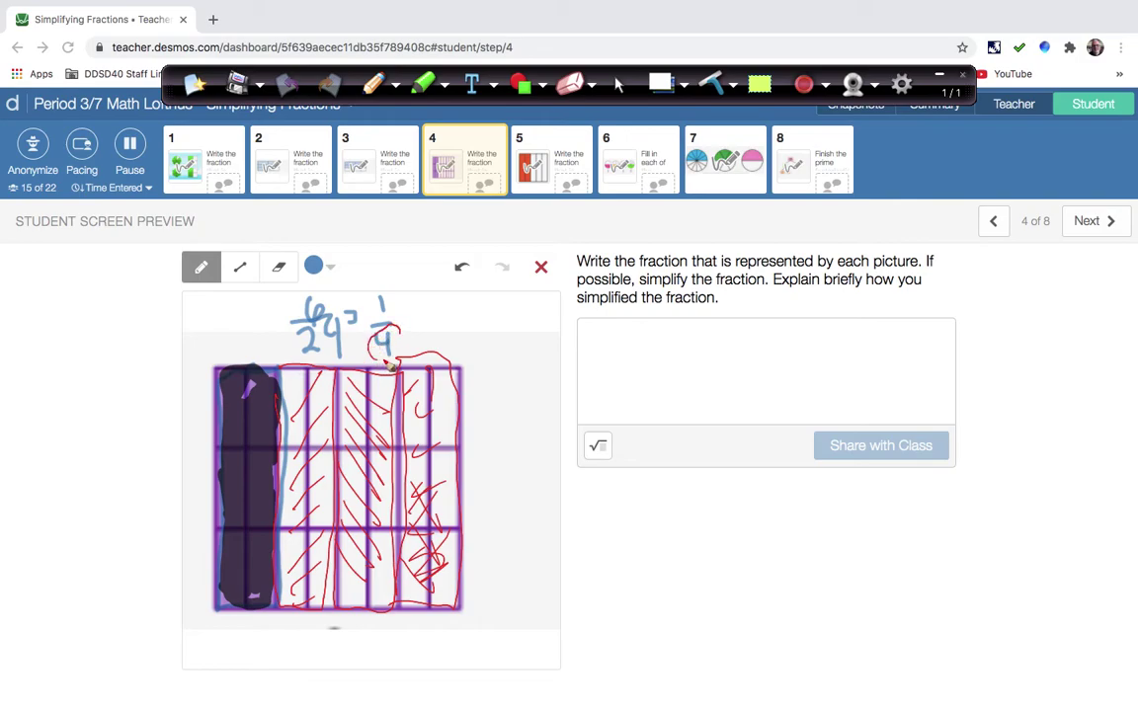
# Step: Advance to screen 5, clear the red ink, and close the Ink2Go toolbar
pyautogui.click(626, 87)
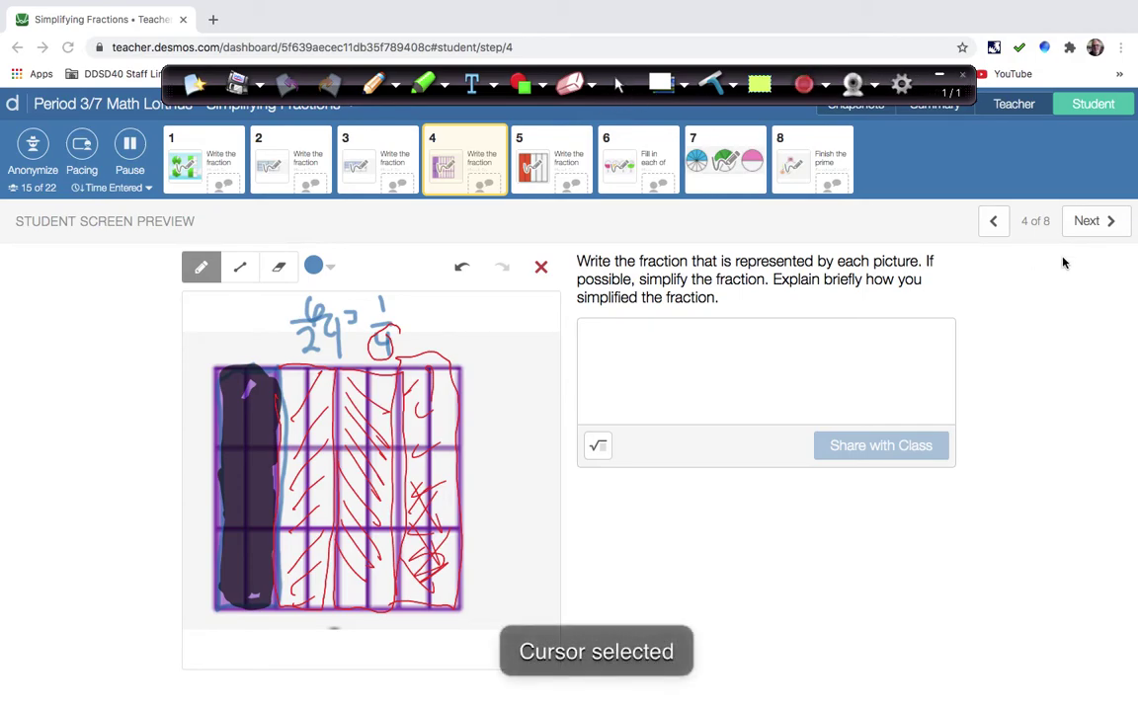
pyautogui.click(1111, 221)
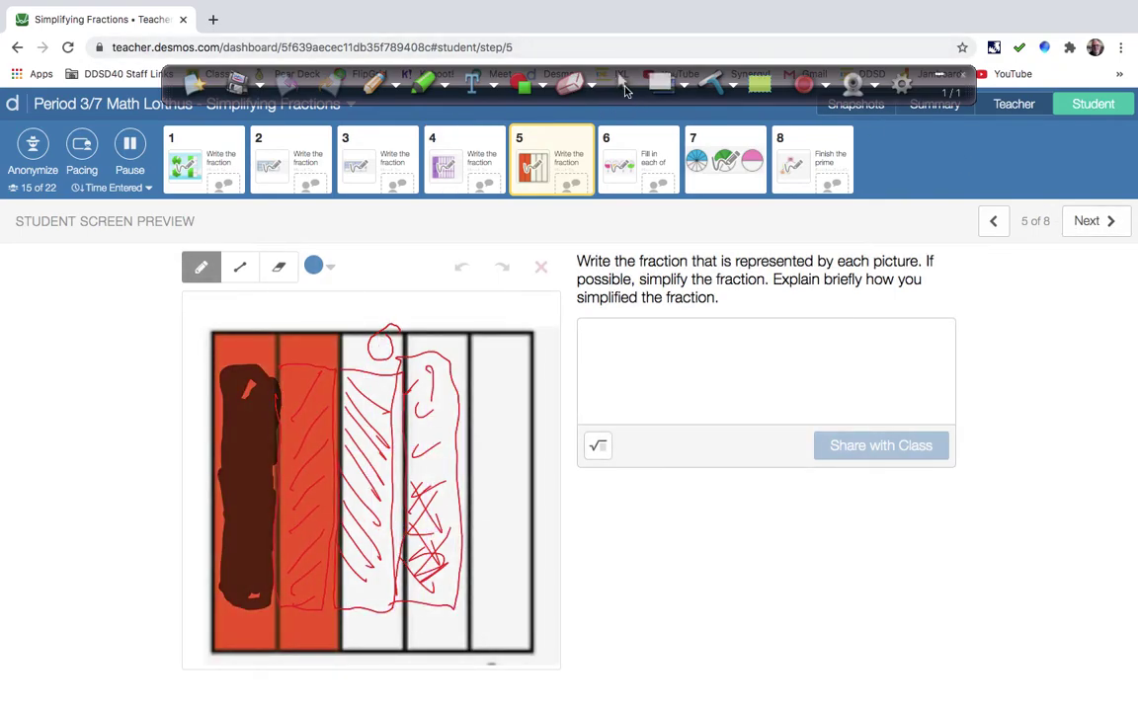
pyautogui.click(624, 90)
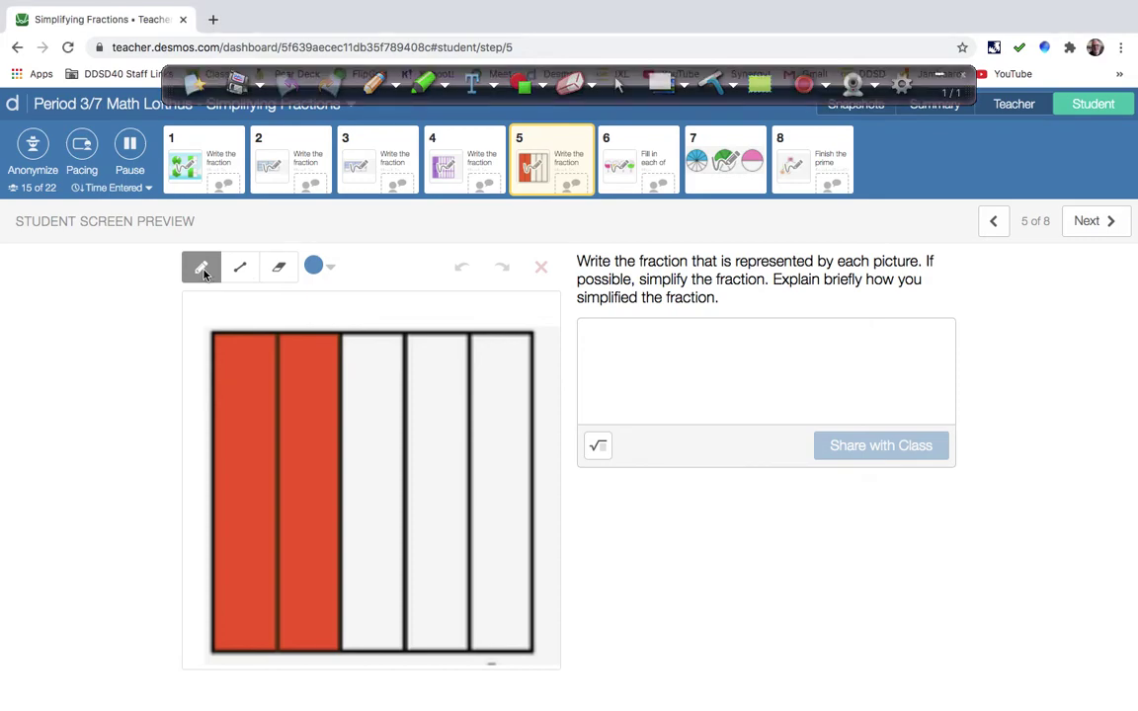
pyautogui.click(965, 77)
# Step: Confirm quitting Ink2Go and write 2/5 above the bar model
pyautogui.click(639, 257)
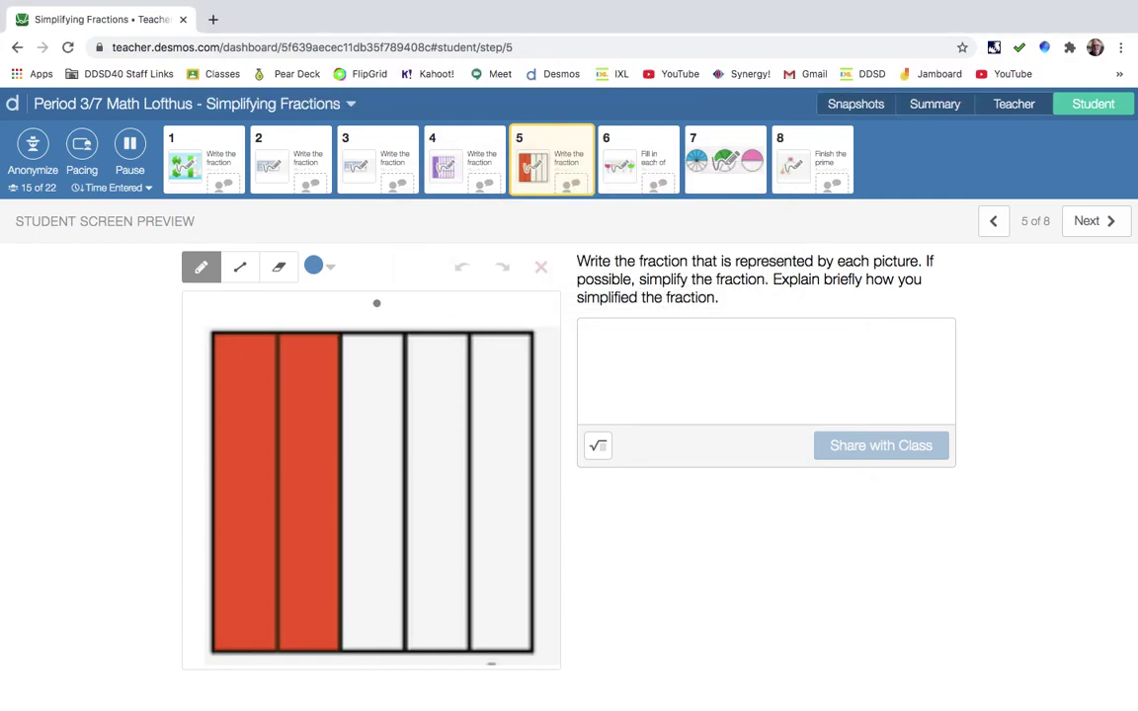
pyautogui.moveTo(367, 316); pyautogui.dragTo(350, 294)
pyautogui.moveTo(442, 307)
pyautogui.mouseDown()
pyautogui.moveTo(468, 326)
pyautogui.moveTo(484, 314)
pyautogui.moveTo(509, 336)
pyautogui.mouseUp()
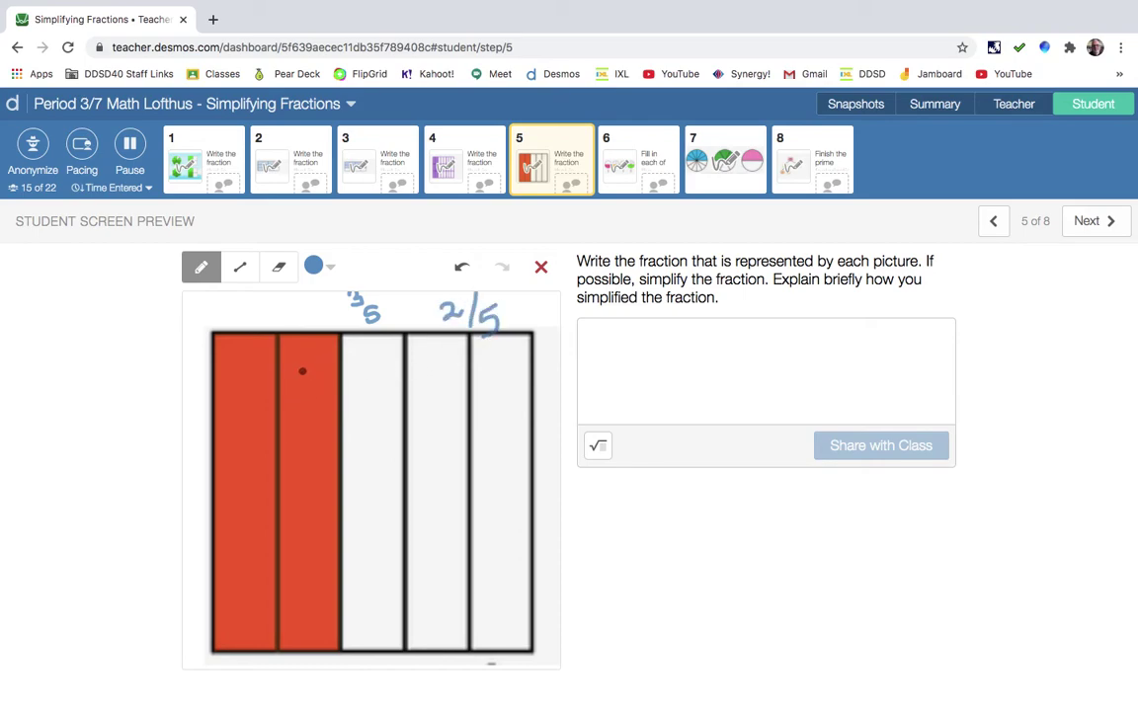
# Step: Loop the two shaded and three unshaded bars, then circle the 2/5 label
pyautogui.moveTo(320, 329)
pyautogui.mouseDown()
pyautogui.moveTo(253, 329)
pyautogui.moveTo(216, 386)
pyautogui.moveTo(216, 539)
pyautogui.mouseUp()
pyautogui.moveTo(320, 624); pyautogui.dragTo(312, 326)
pyautogui.moveTo(412, 347)
pyautogui.mouseDown()
pyautogui.moveTo(358, 374)
pyautogui.moveTo(352, 579)
pyautogui.moveTo(435, 619)
pyautogui.moveTo(461, 426)
pyautogui.moveTo(446, 364)
pyautogui.mouseUp()
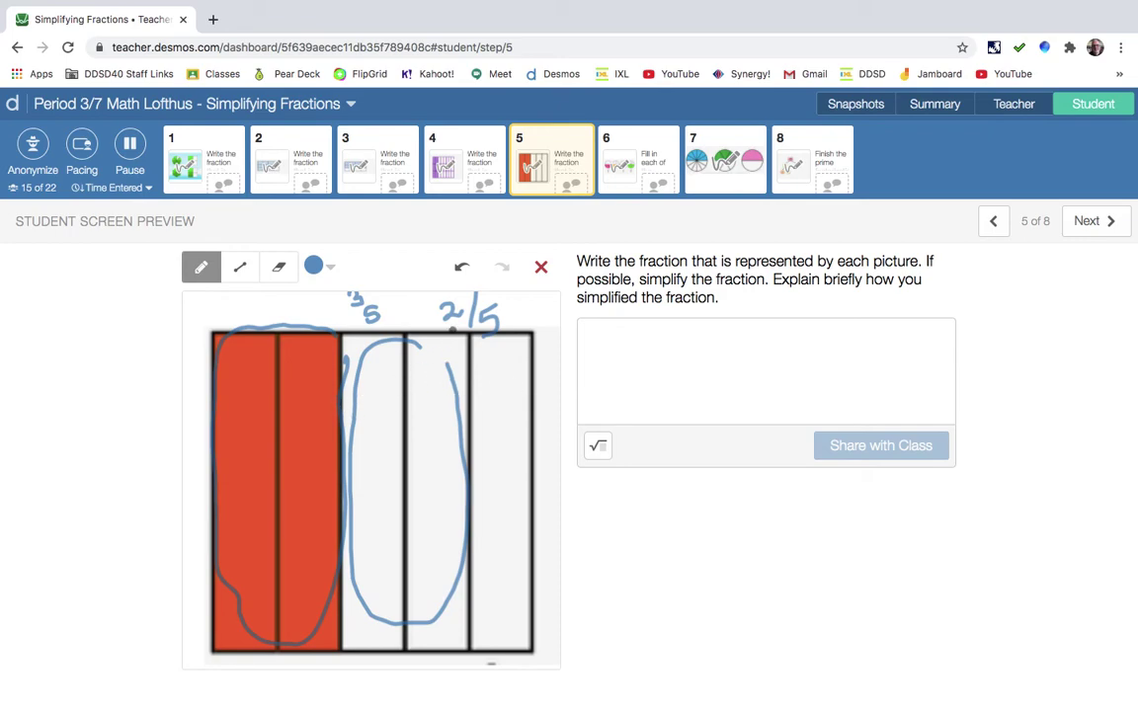
pyautogui.moveTo(509, 313)
pyautogui.mouseDown()
pyautogui.moveTo(499, 294)
pyautogui.moveTo(447, 292)
pyautogui.moveTo(430, 331)
pyautogui.moveTo(503, 321)
pyautogui.mouseUp()
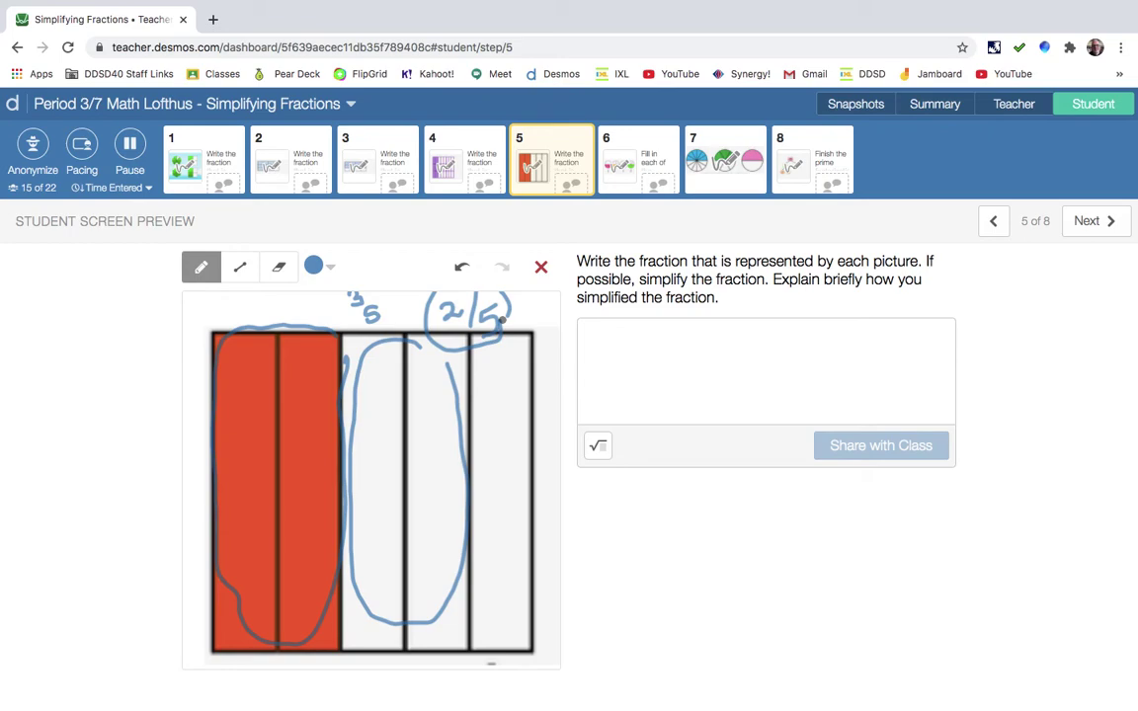
# Step: On screen 6, shade an extra quarter of the 1/2 and 2/4 circles
pyautogui.click(1109, 224)
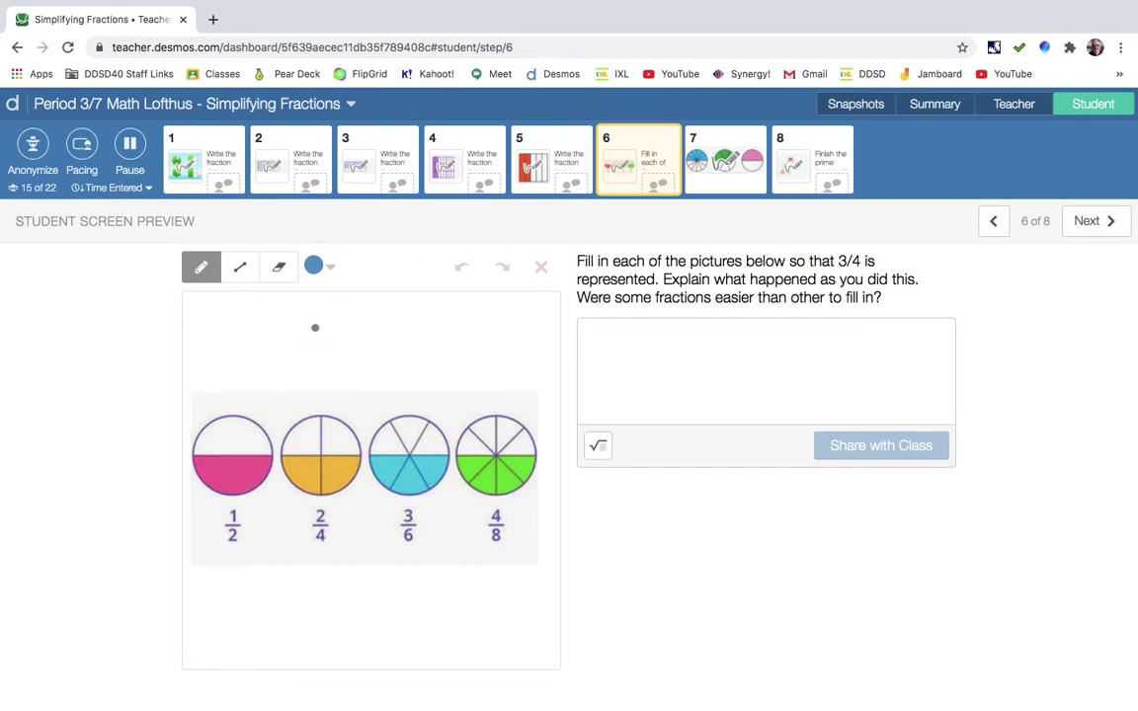
pyautogui.moveTo(232, 425); pyautogui.dragTo(240, 498)
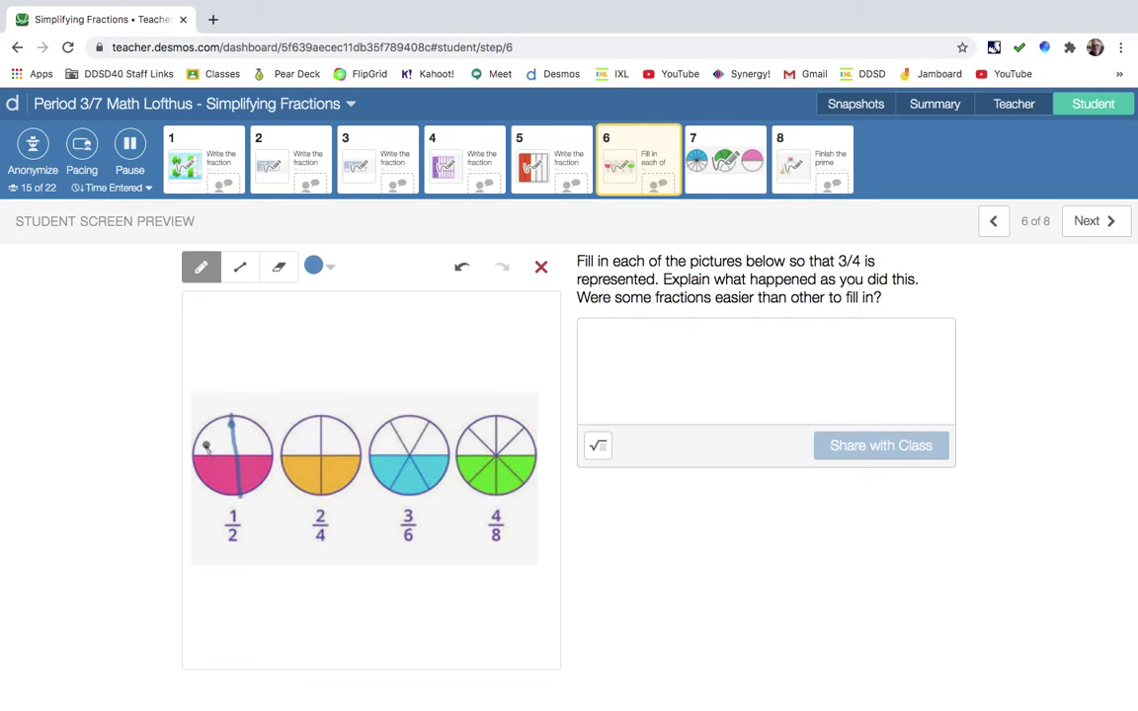
pyautogui.moveTo(206, 450)
pyautogui.mouseDown()
pyautogui.moveTo(231, 426)
pyautogui.moveTo(203, 447)
pyautogui.moveTo(227, 436)
pyautogui.mouseUp()
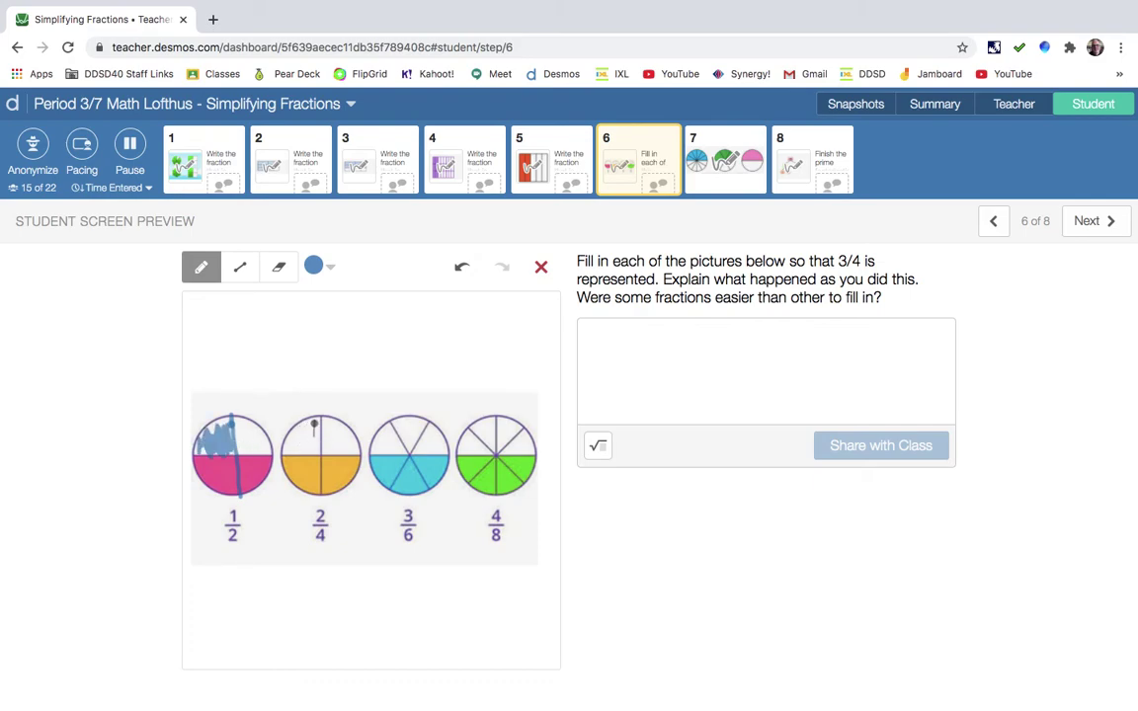
pyautogui.moveTo(314, 430)
pyautogui.mouseDown()
pyautogui.moveTo(297, 439)
pyautogui.moveTo(310, 431)
pyautogui.moveTo(297, 444)
pyautogui.moveTo(316, 444)
pyautogui.mouseUp()
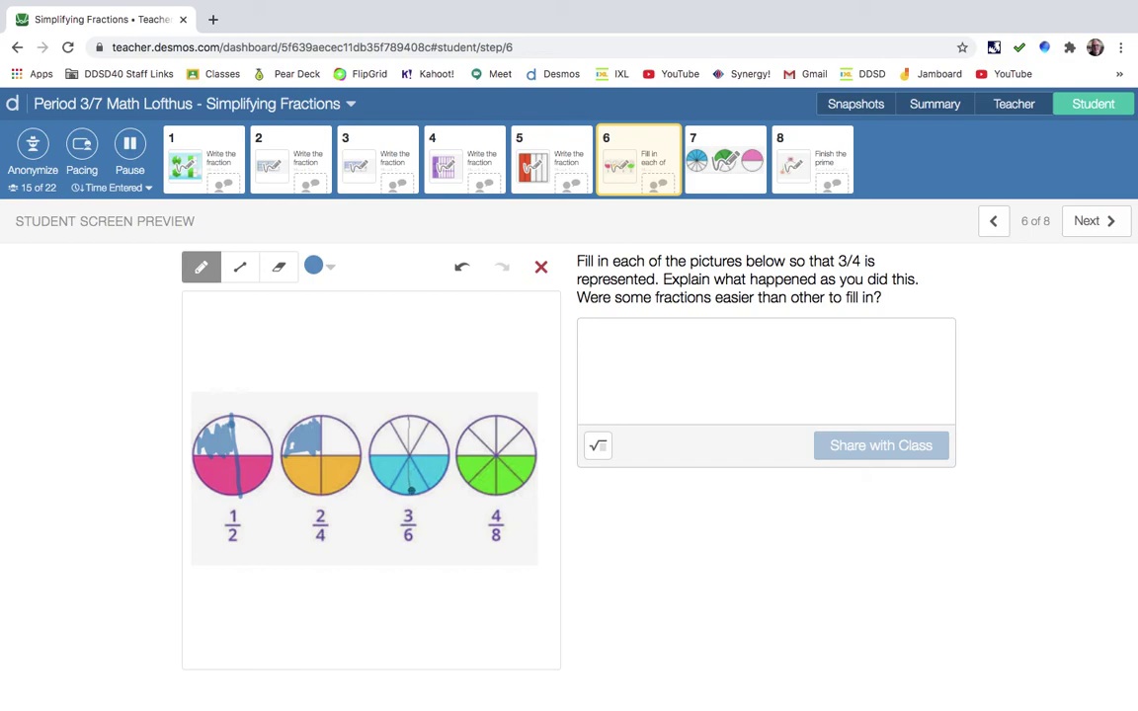
# Step: Add dividing lines to the 3/6 circle and shade its extra upper-left sectors
pyautogui.moveTo(411, 494); pyautogui.dragTo(409, 417)
pyautogui.moveTo(444, 475)
pyautogui.mouseDown()
pyautogui.moveTo(443, 442)
pyautogui.moveTo(420, 449)
pyautogui.moveTo(383, 435)
pyautogui.moveTo(403, 435)
pyautogui.moveTo(392, 451)
pyautogui.mouseUp()
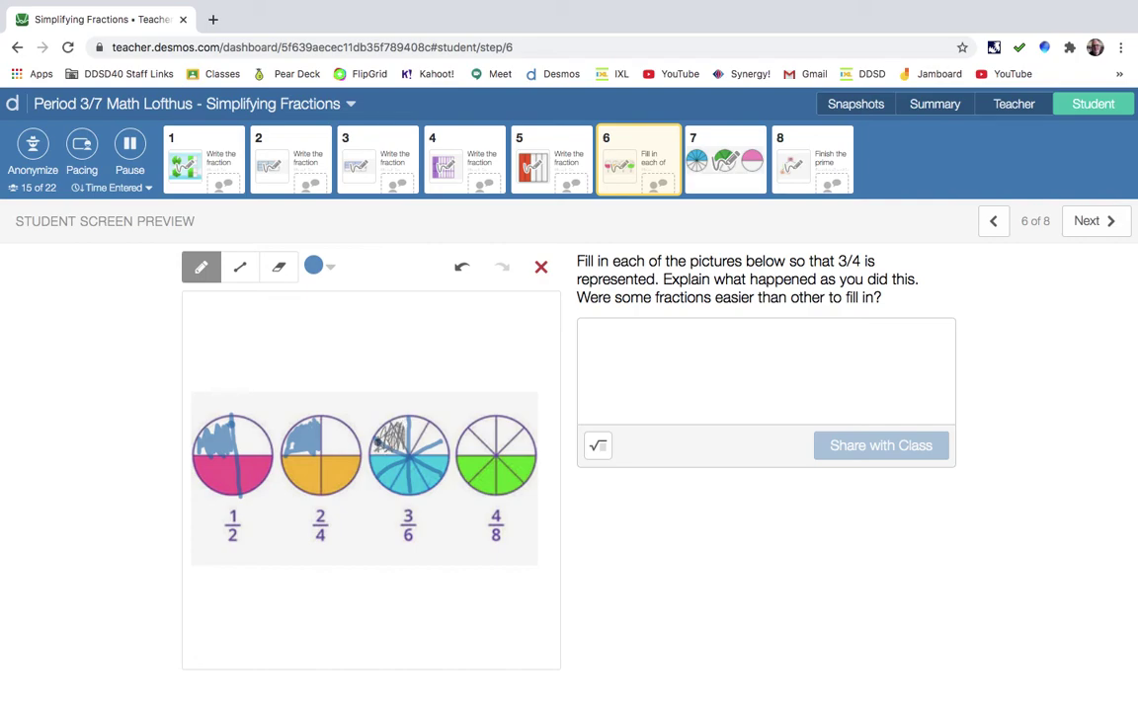
pyautogui.moveTo(376, 444); pyautogui.dragTo(396, 451)
pyautogui.moveTo(402, 450); pyautogui.dragTo(401, 425)
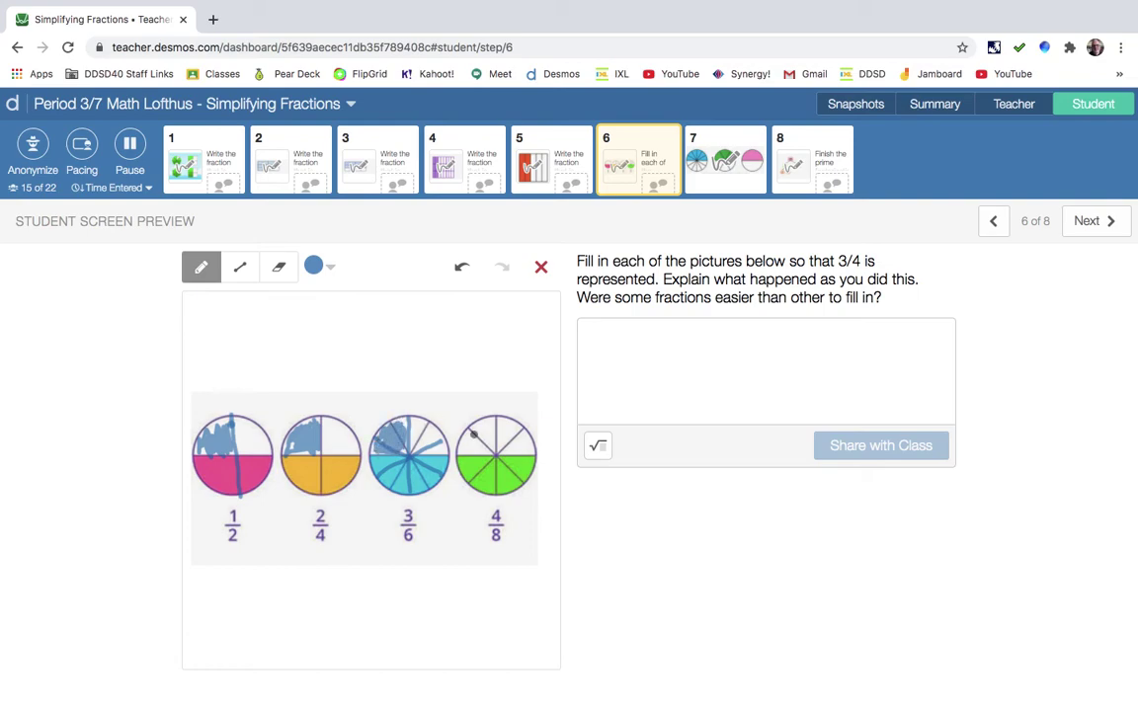
# Step: Shade the 4/8 circle's extra sectors and loop the 2/4 and 4/8 circles
pyautogui.moveTo(481, 429)
pyautogui.mouseDown()
pyautogui.moveTo(494, 442)
pyautogui.moveTo(482, 426)
pyautogui.mouseUp()
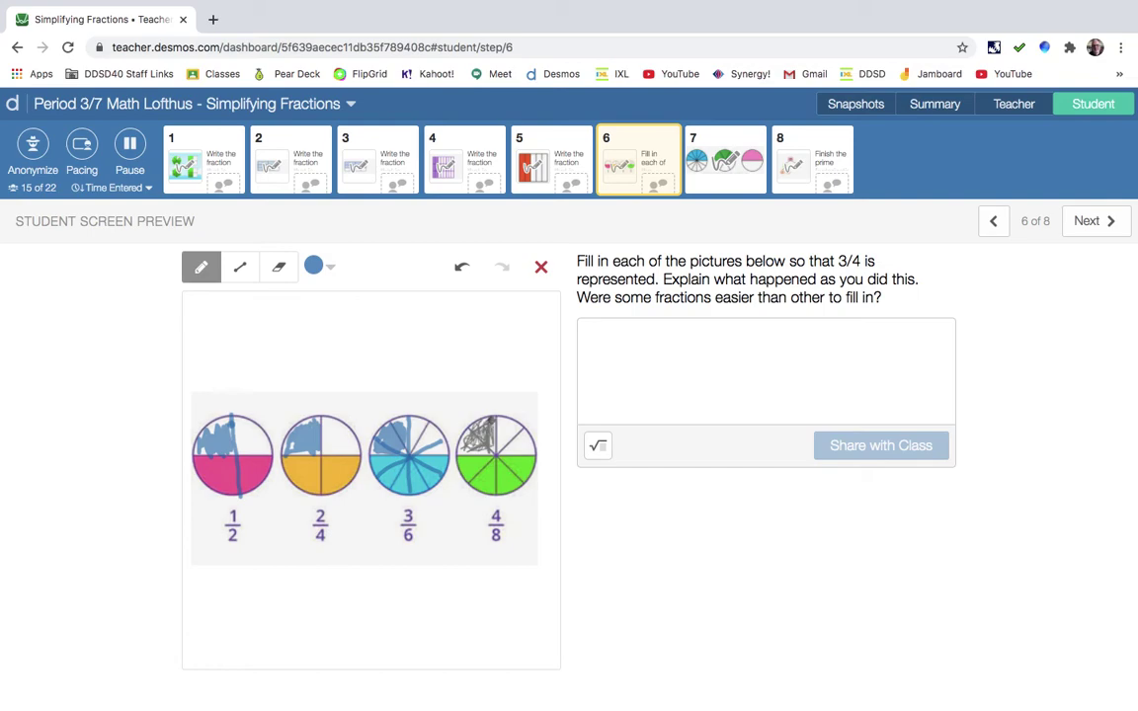
pyautogui.moveTo(478, 449); pyautogui.dragTo(480, 455)
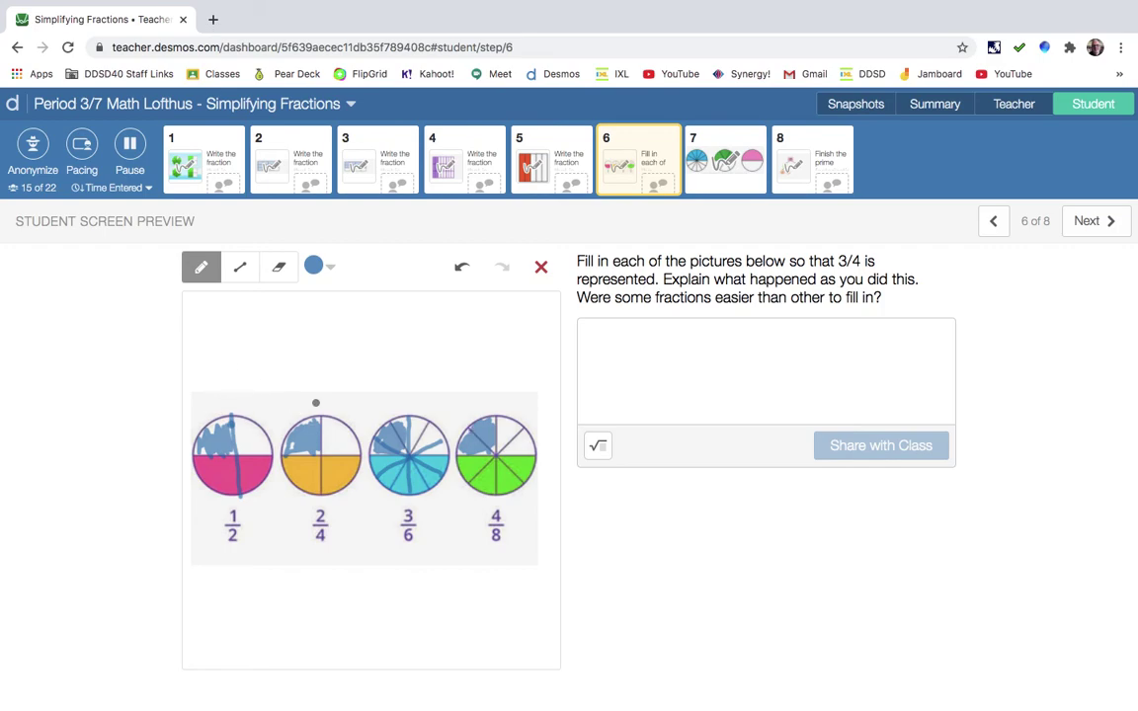
pyautogui.moveTo(331, 397)
pyautogui.mouseDown()
pyautogui.moveTo(282, 420)
pyautogui.moveTo(282, 481)
pyautogui.moveTo(301, 552)
pyautogui.moveTo(350, 511)
pyautogui.moveTo(346, 391)
pyautogui.mouseUp()
pyautogui.moveTo(511, 409)
pyautogui.mouseDown()
pyautogui.moveTo(457, 457)
pyautogui.moveTo(465, 538)
pyautogui.moveTo(533, 500)
pyautogui.moveTo(513, 405)
pyautogui.mouseUp()
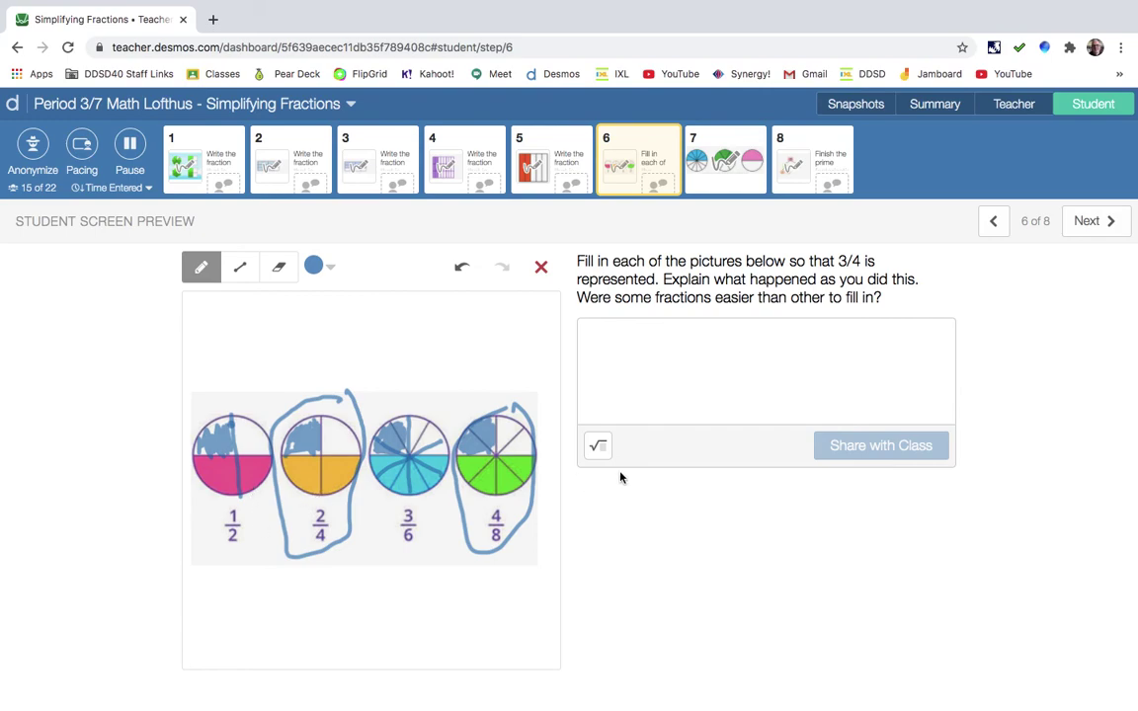
# Step: On screen 7, write 1/2 above the blue, green and pink circles
pyautogui.click(1111, 223)
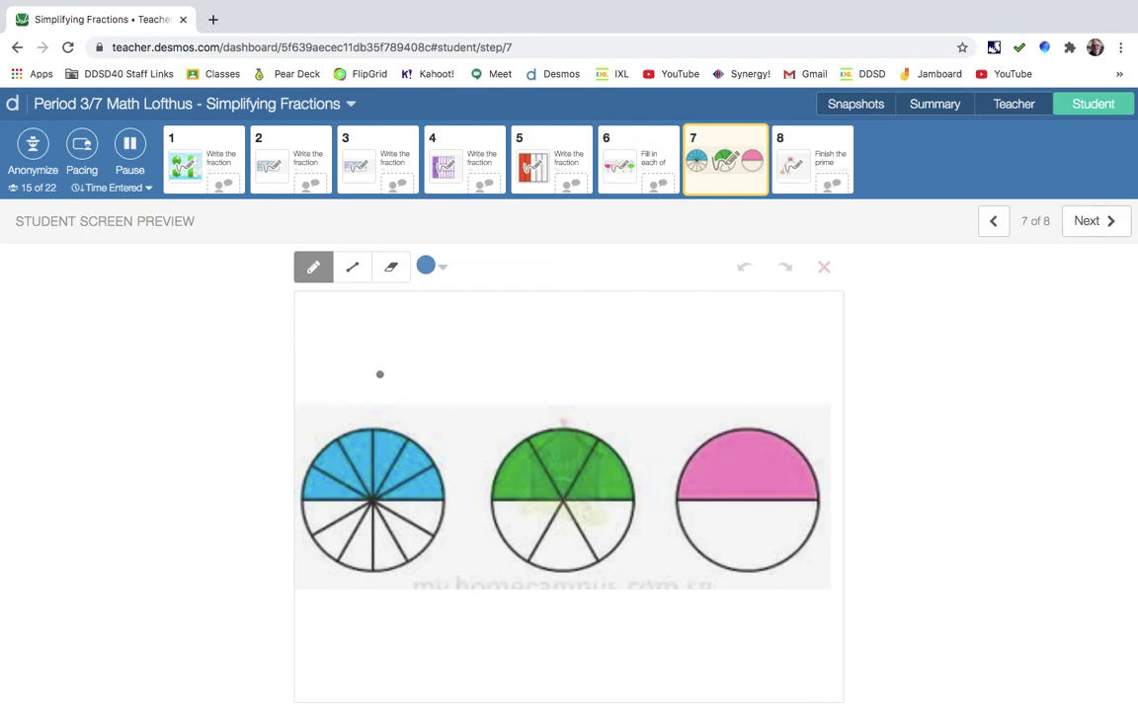
pyautogui.moveTo(359, 301); pyautogui.dragTo(366, 343)
pyautogui.moveTo(348, 362)
pyautogui.mouseDown()
pyautogui.moveTo(381, 357)
pyautogui.moveTo(382, 404)
pyautogui.mouseUp()
pyautogui.moveTo(544, 316)
pyautogui.mouseDown()
pyautogui.moveTo(545, 363)
pyautogui.moveTo(561, 363)
pyautogui.mouseUp()
pyautogui.moveTo(548, 380); pyautogui.dragTo(576, 403)
pyautogui.moveTo(739, 311); pyautogui.dragTo(756, 407)
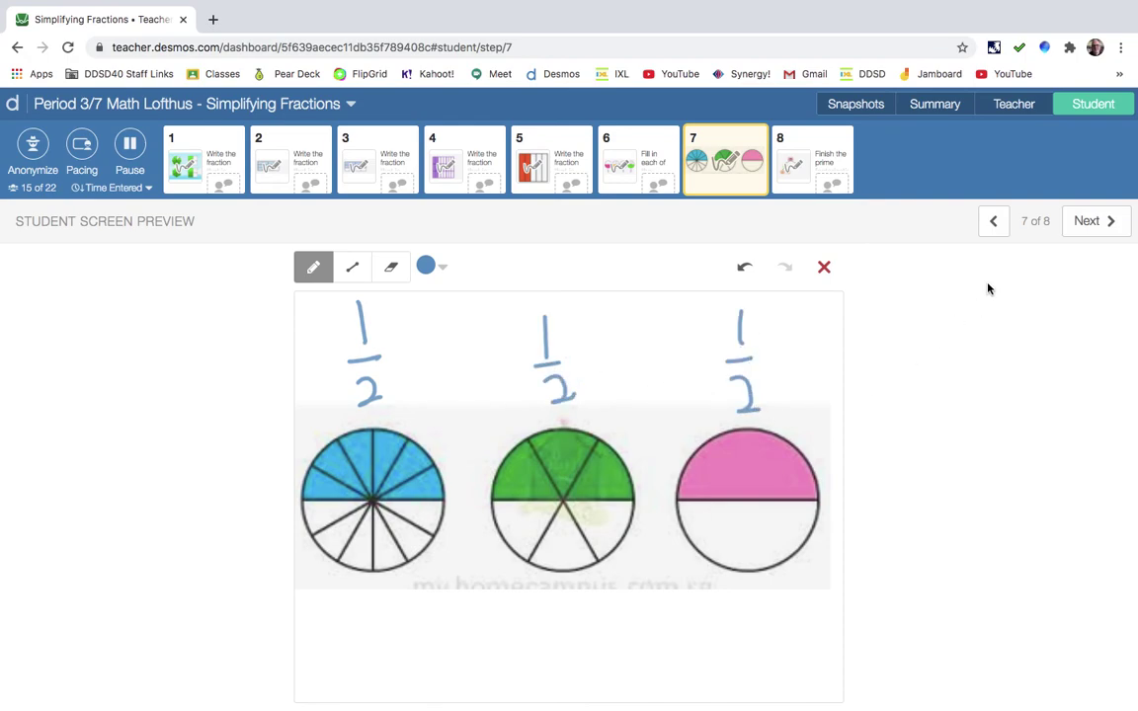
# Step: Move to screen 8 and sketch two branches down from the 18 in the 108 factor tree
pyautogui.click(1110, 226)
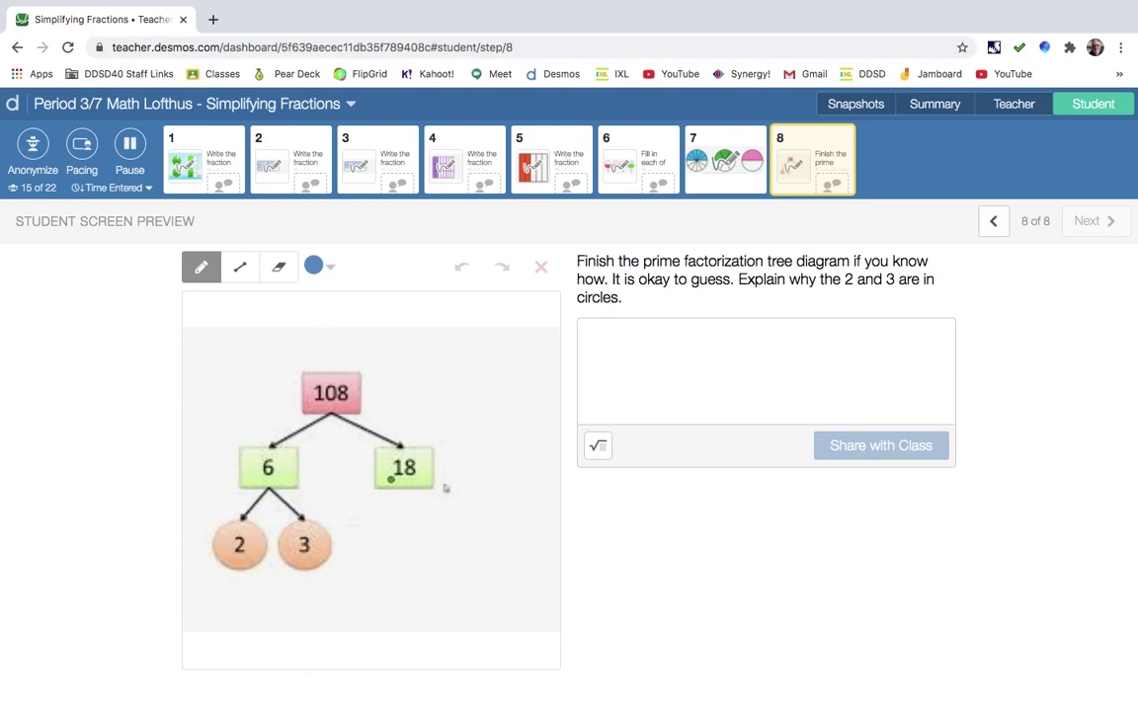
pyautogui.moveTo(400, 488)
pyautogui.mouseDown()
pyautogui.moveTo(386, 510)
pyautogui.moveTo(419, 512)
pyautogui.mouseUp()
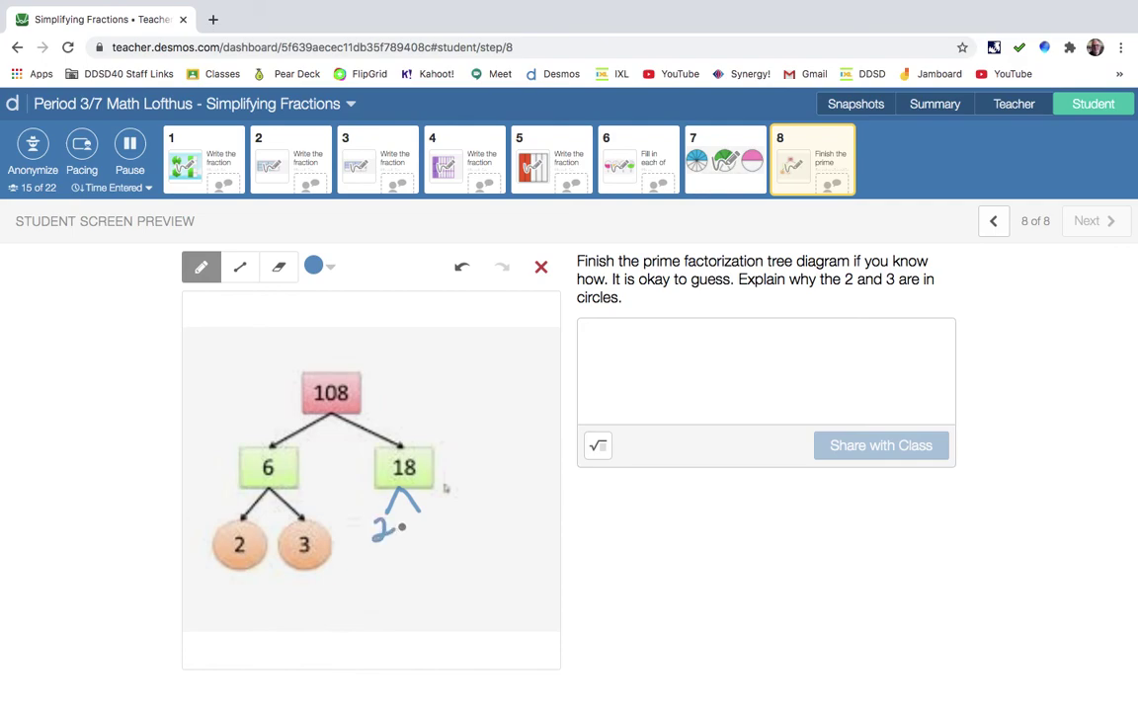